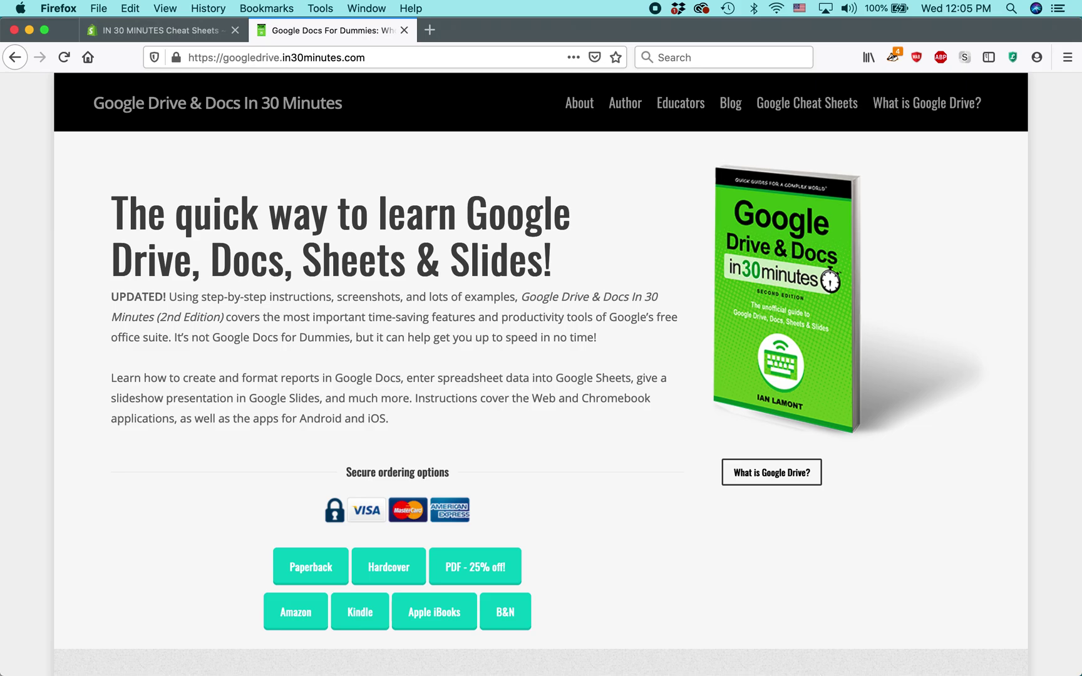
# Switch from Firefox to the 'Thyroid Press Release/Announcement' document in Google Docs
pyautogui.press('super+Tab')
pyautogui.press('super+Tab')
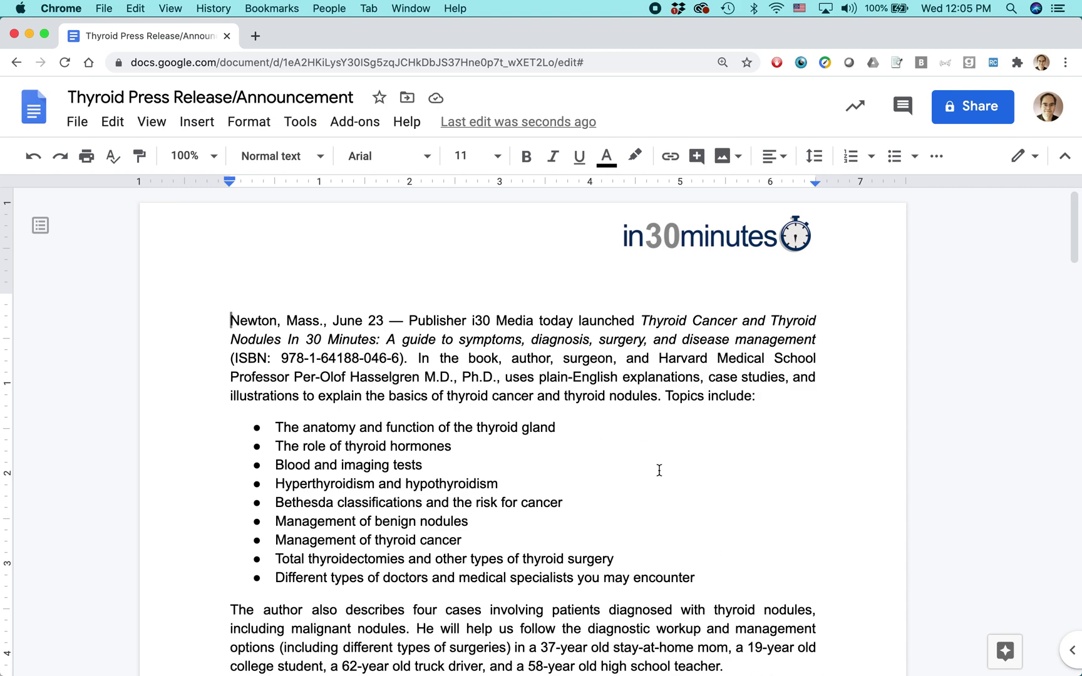
# Scroll through the three-page press release and place the cursor after the PUBLISHER CONTACT line
pyautogui.click(589, 464)
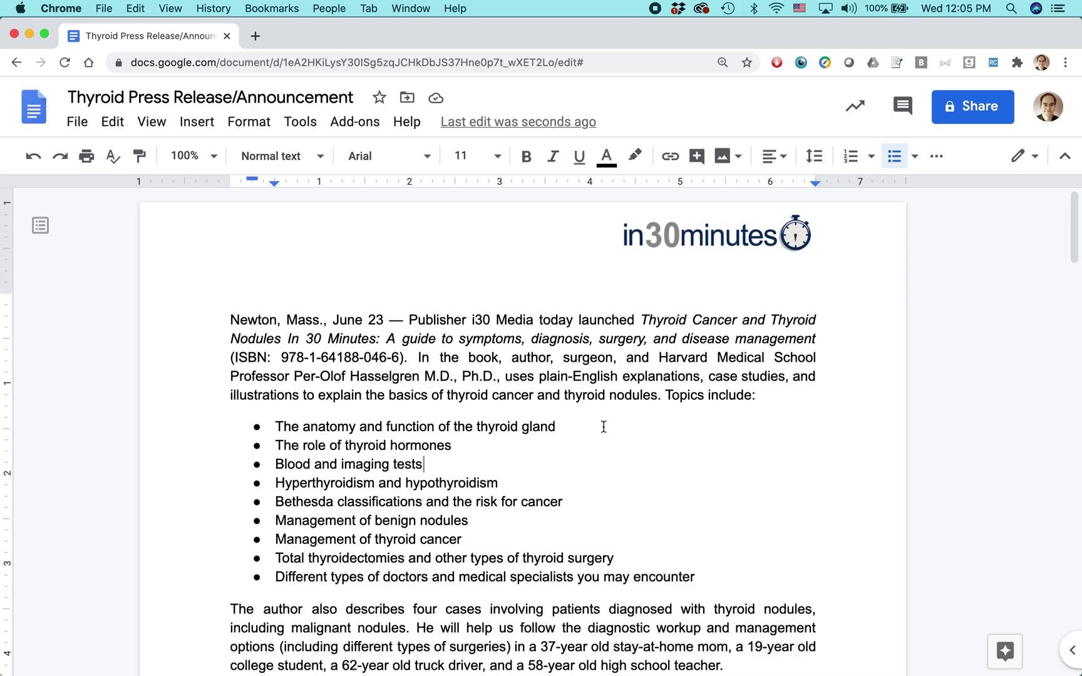
pyautogui.scroll(-20, 604, 426)
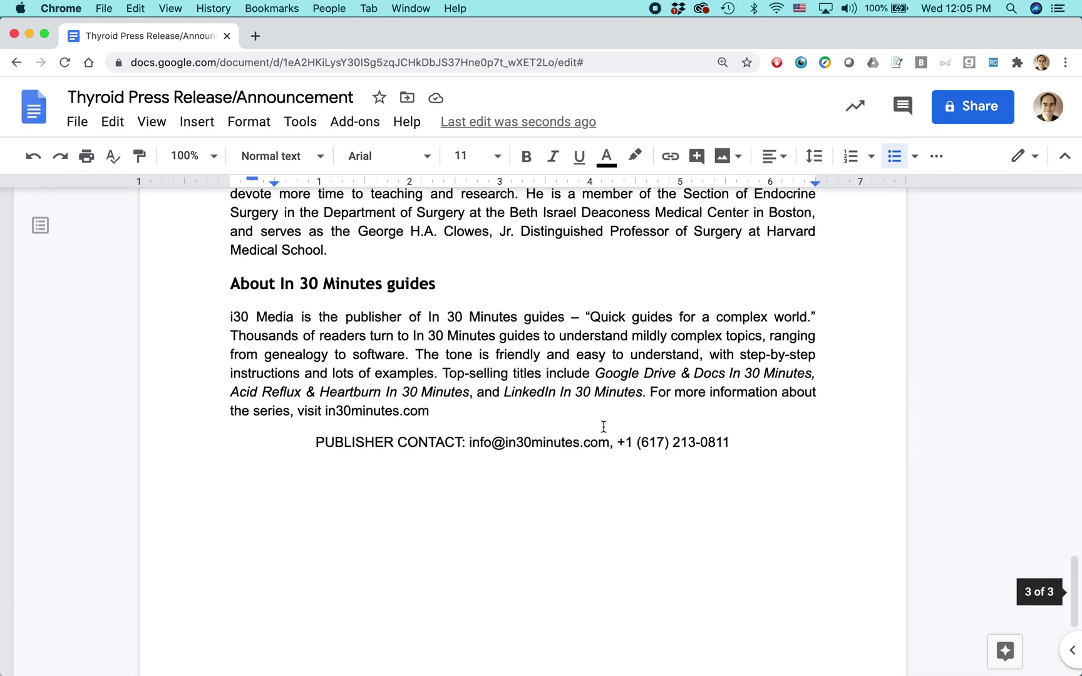
pyautogui.scroll(20, 604, 427)
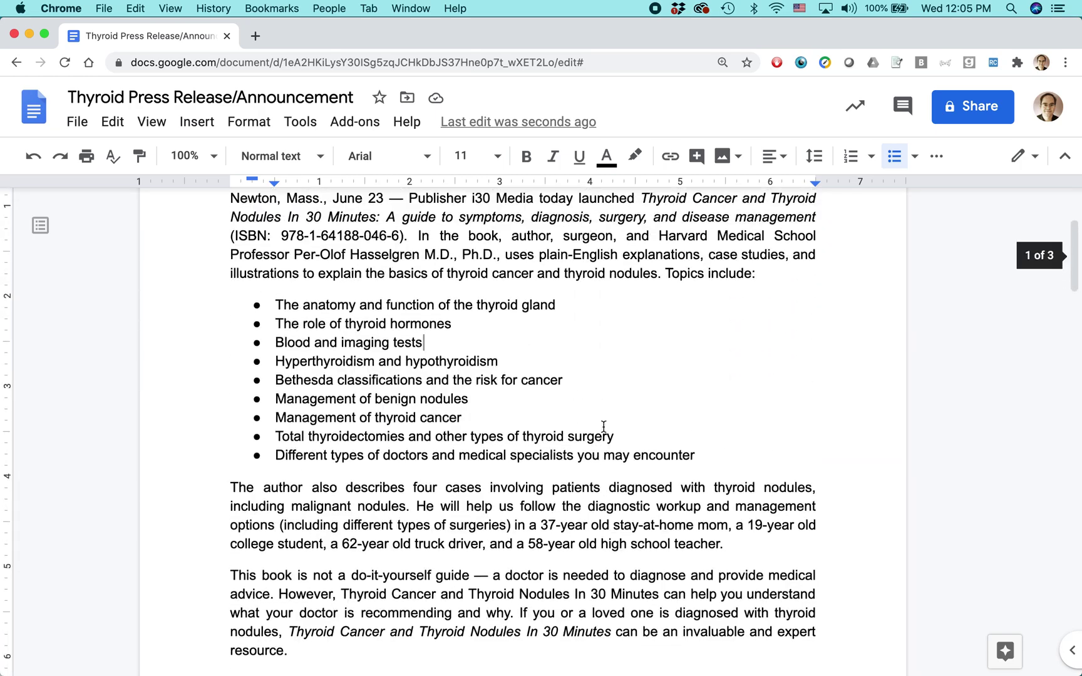
pyautogui.scroll(2, 604, 426)
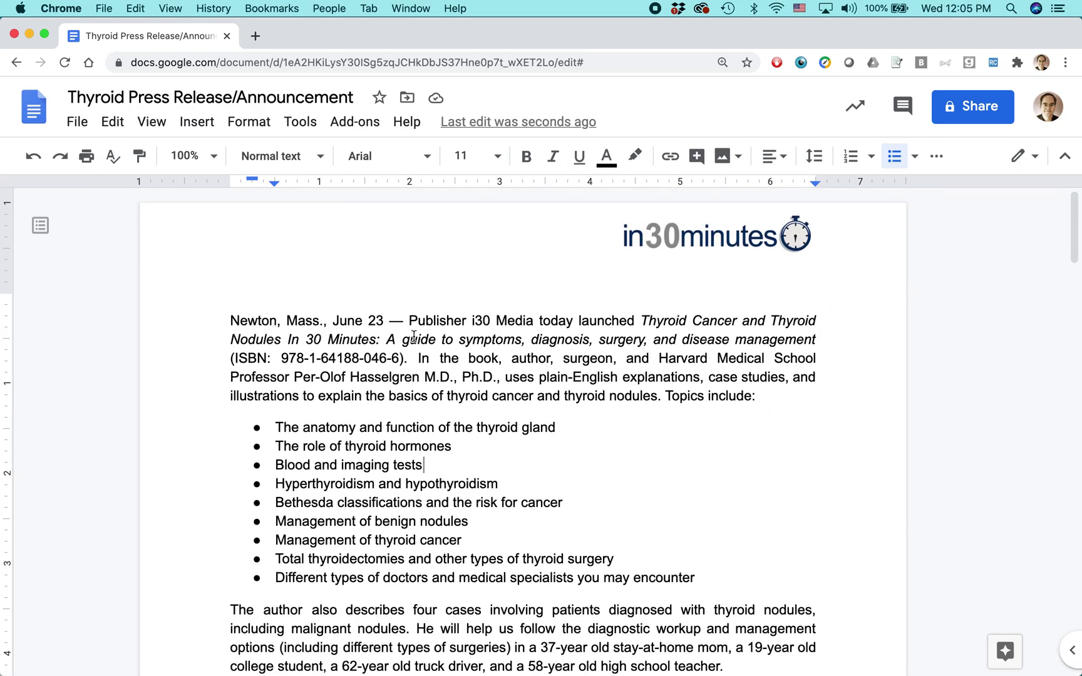
pyautogui.scroll(-20, 413, 337)
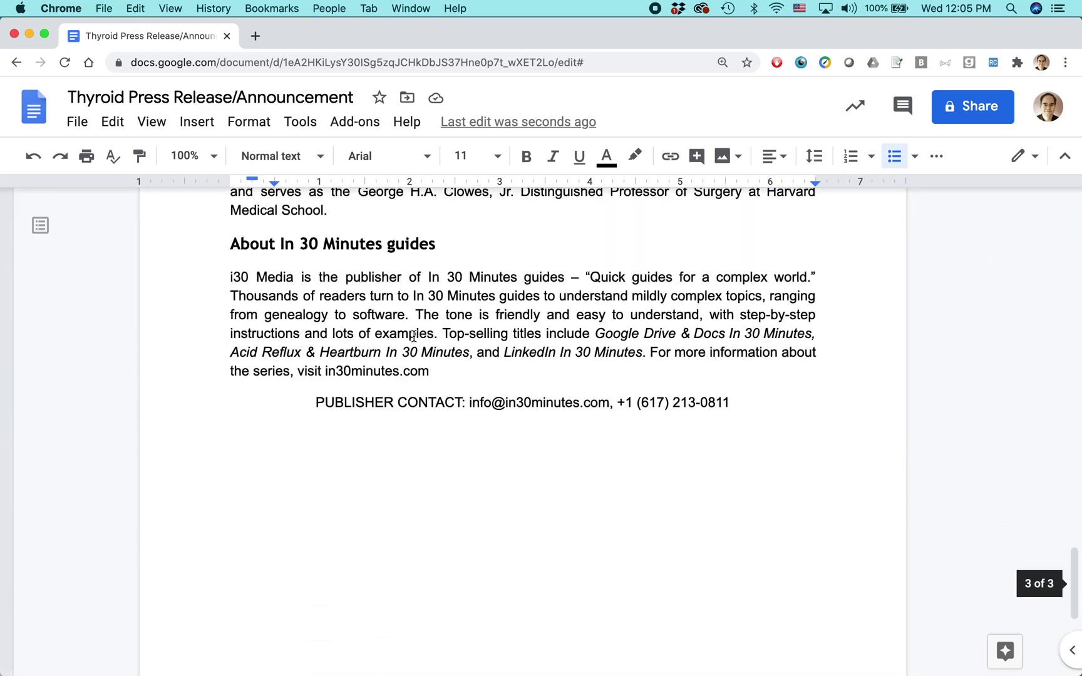
pyautogui.click(736, 374)
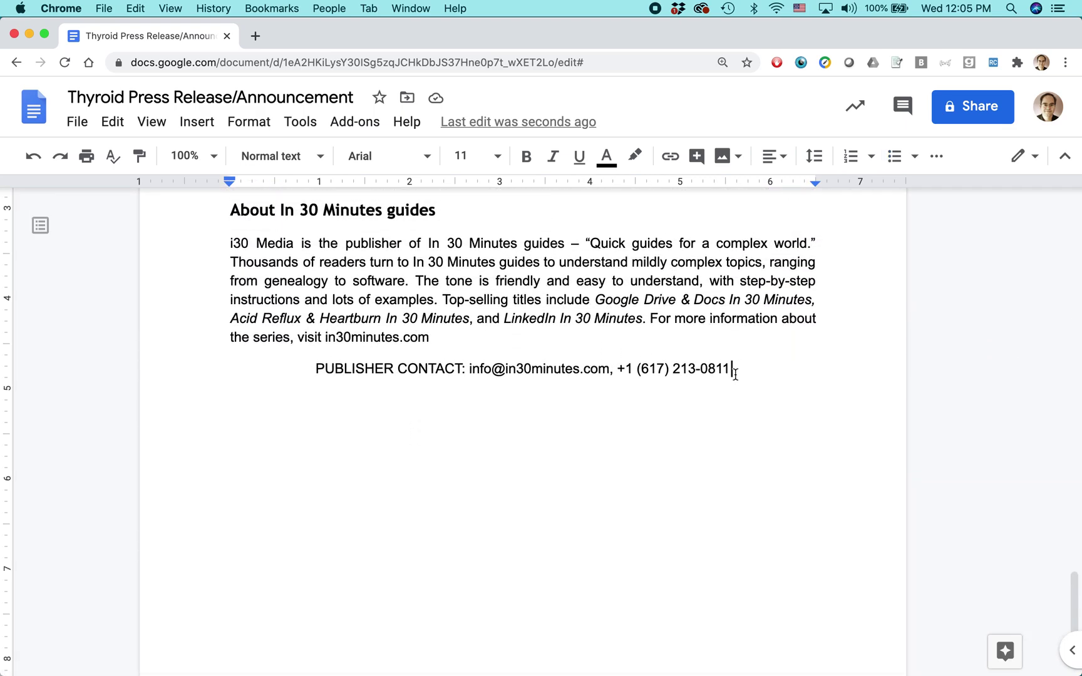
# Add a 'Back to top' line below the contact line, then return to before 'Newton' at the top
pyautogui.press('Return')
pyautogui.write('B')
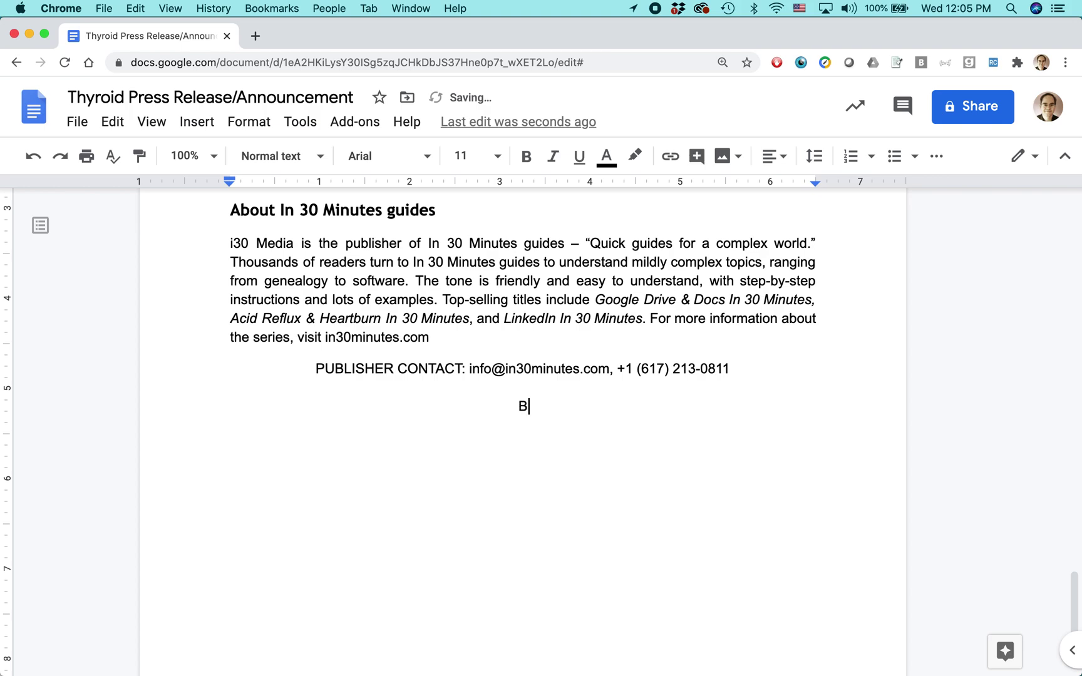
pyautogui.write('ack to top')
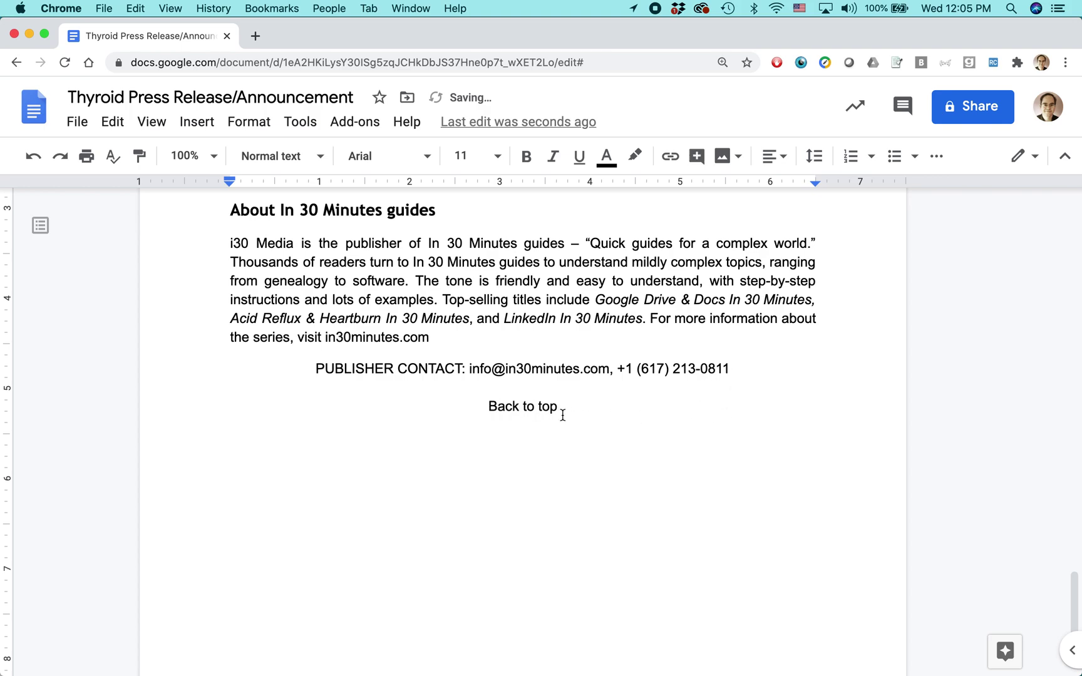
pyautogui.tripleClick(505, 413)
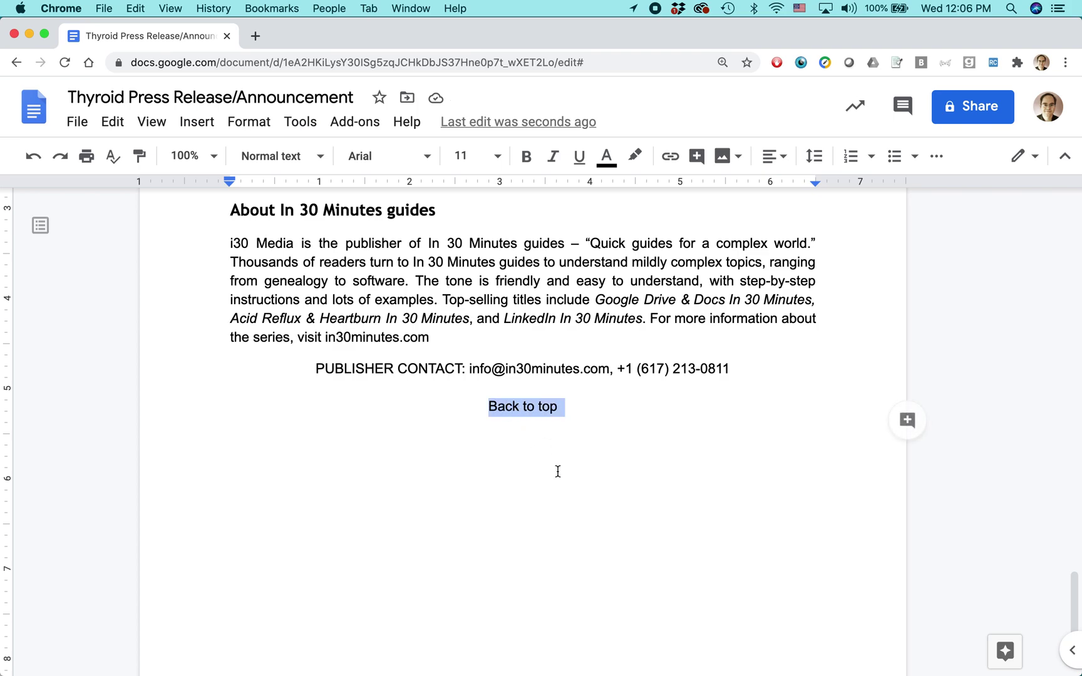
pyautogui.scroll(20, 591, 455)
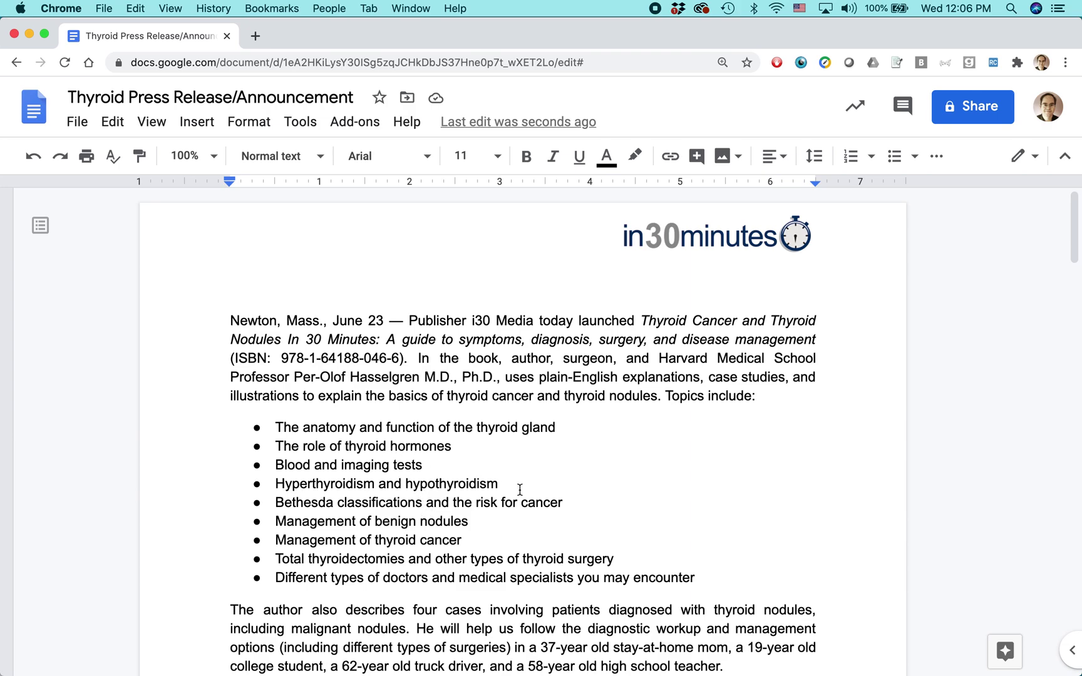
pyautogui.click(231, 322)
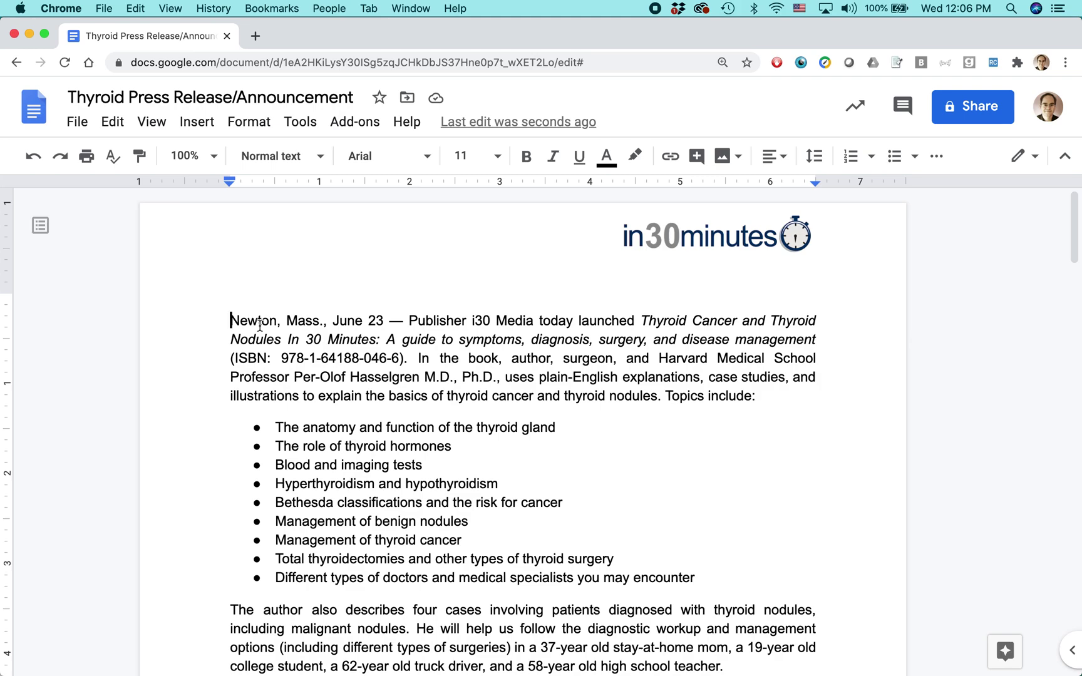
# Insert a bookmark before 'Newton' in the opening 'Newton, Mass., June 23' paragraph
pyautogui.click(198, 123)
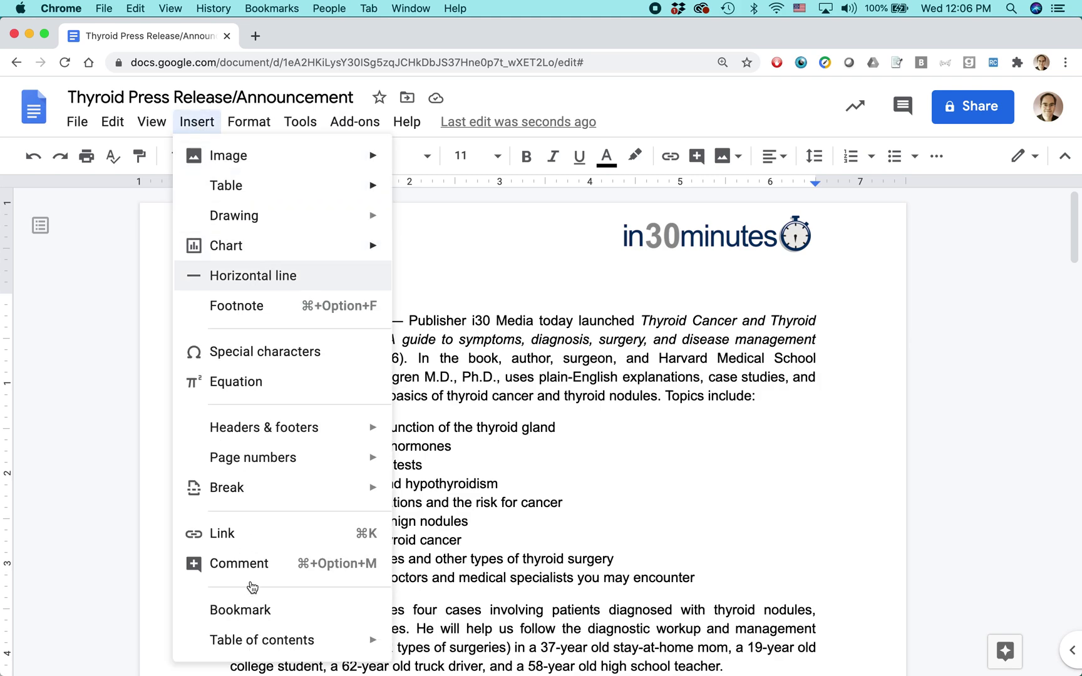
pyautogui.click(305, 615)
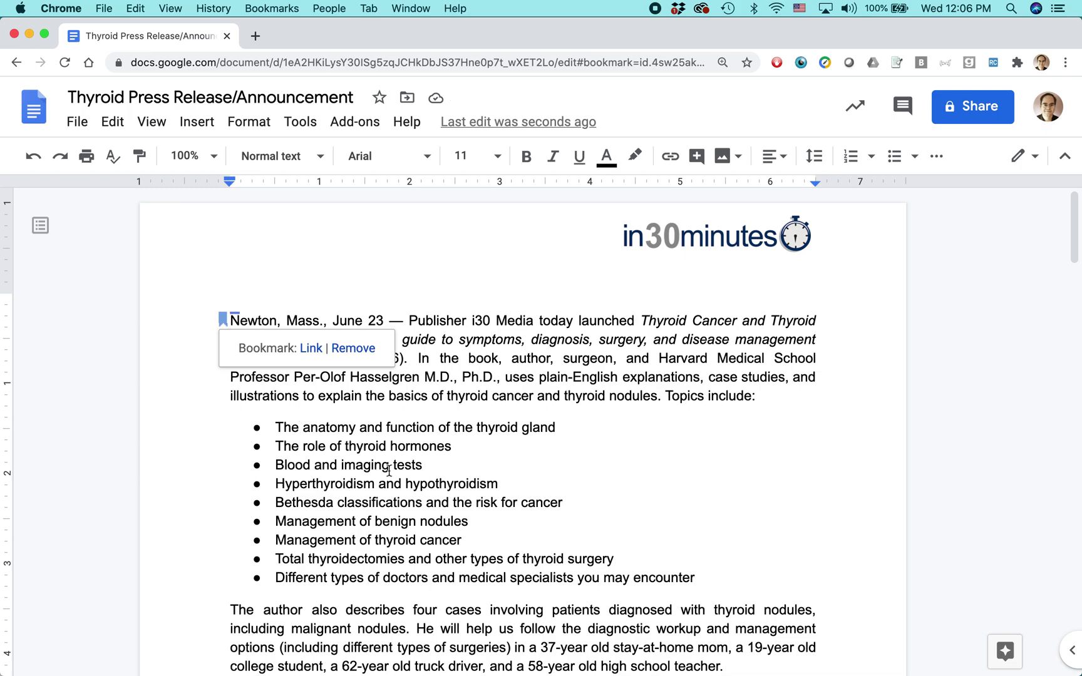
pyautogui.click(360, 428)
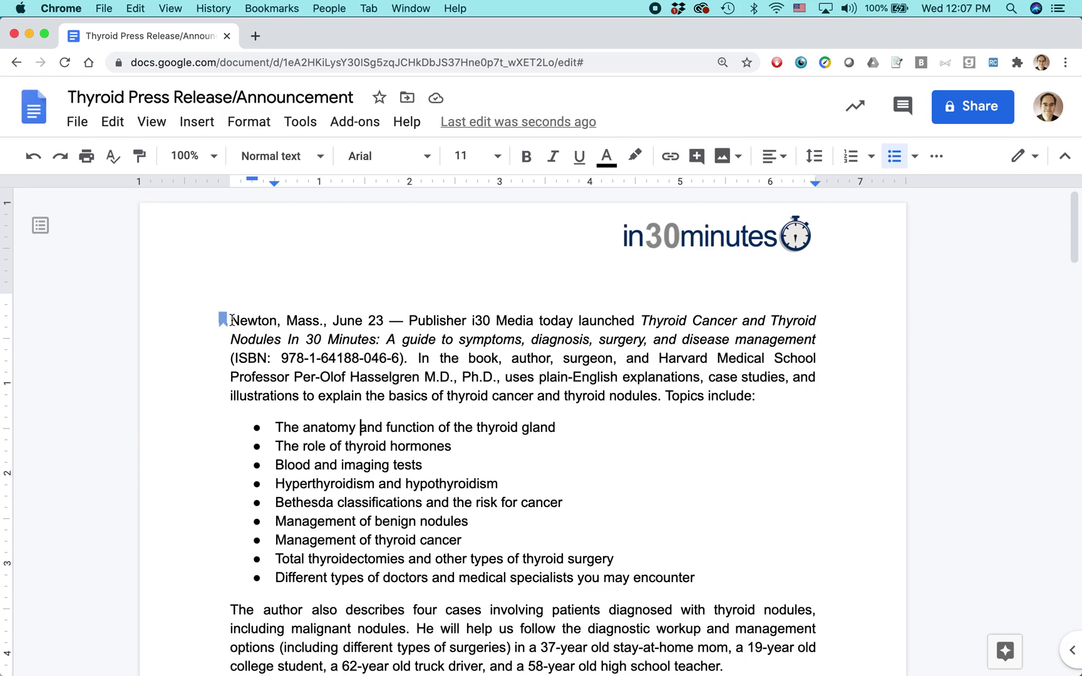
pyautogui.scroll(-5, 351, 336)
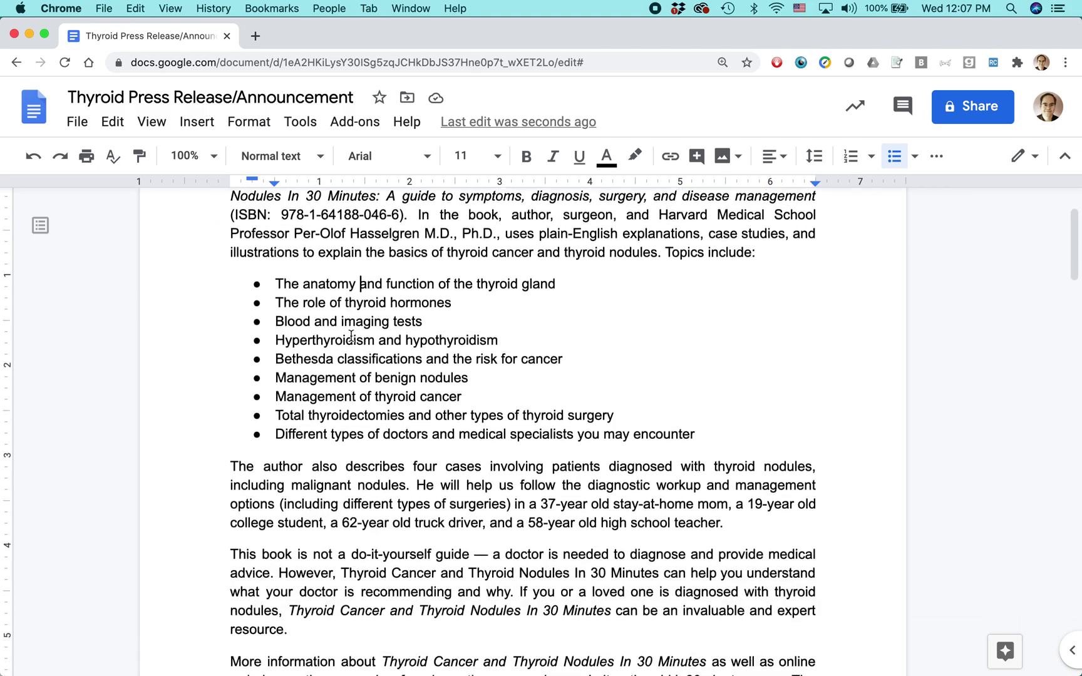
# Scroll to the document's end and select the centred 'Back to top' text
pyautogui.scroll(-20, 351, 337)
pyautogui.scroll(-10, 351, 336)
pyautogui.scroll(15, 351, 336)
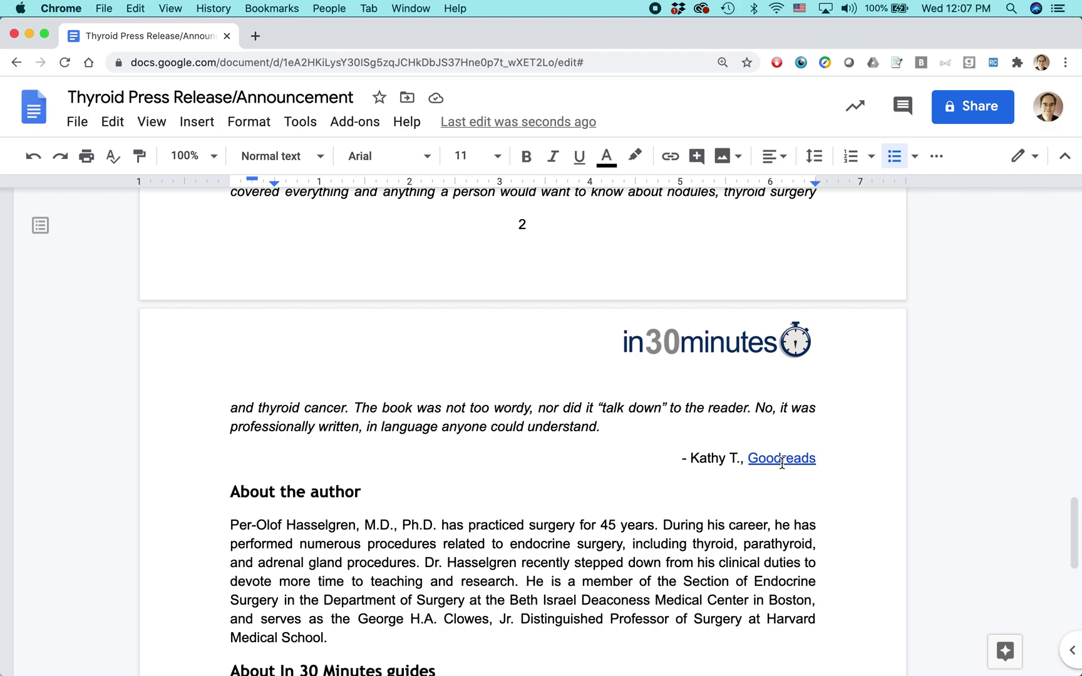
pyautogui.scroll(-15, 782, 462)
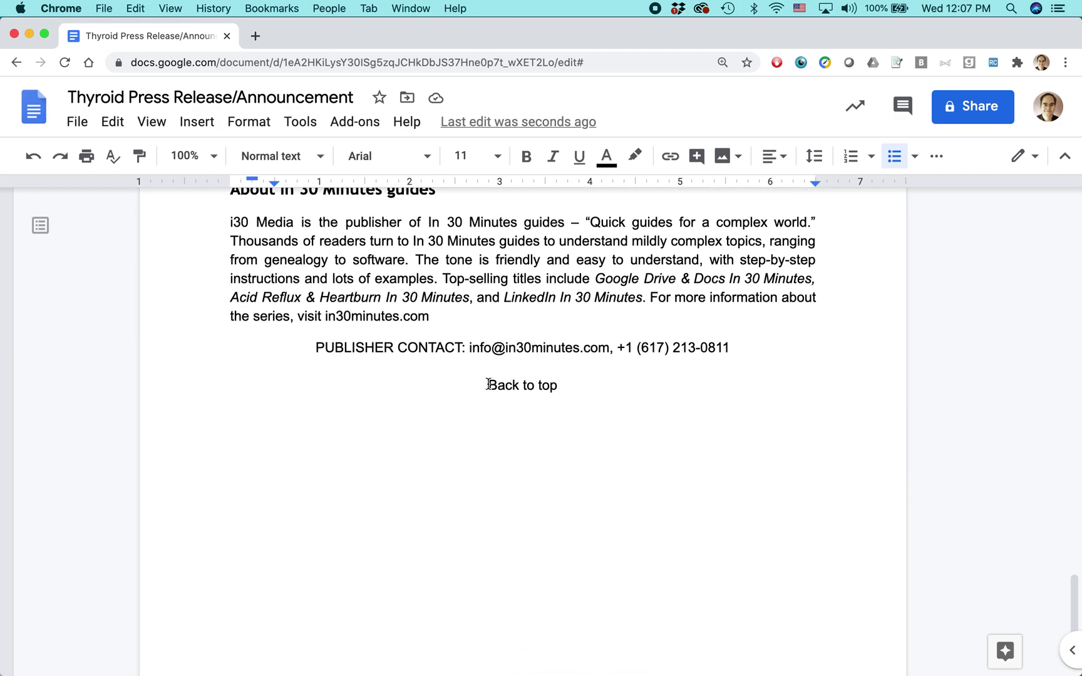
pyautogui.click(489, 384)
pyautogui.moveTo(491, 384); pyautogui.dragTo(553, 387)
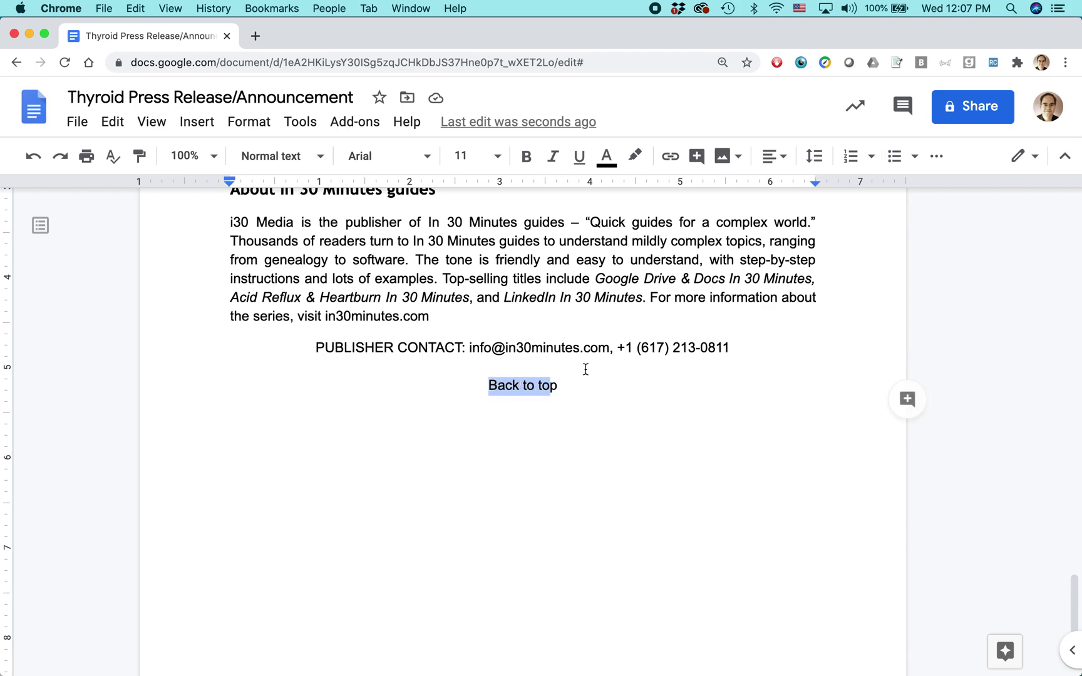
pyautogui.click(672, 157)
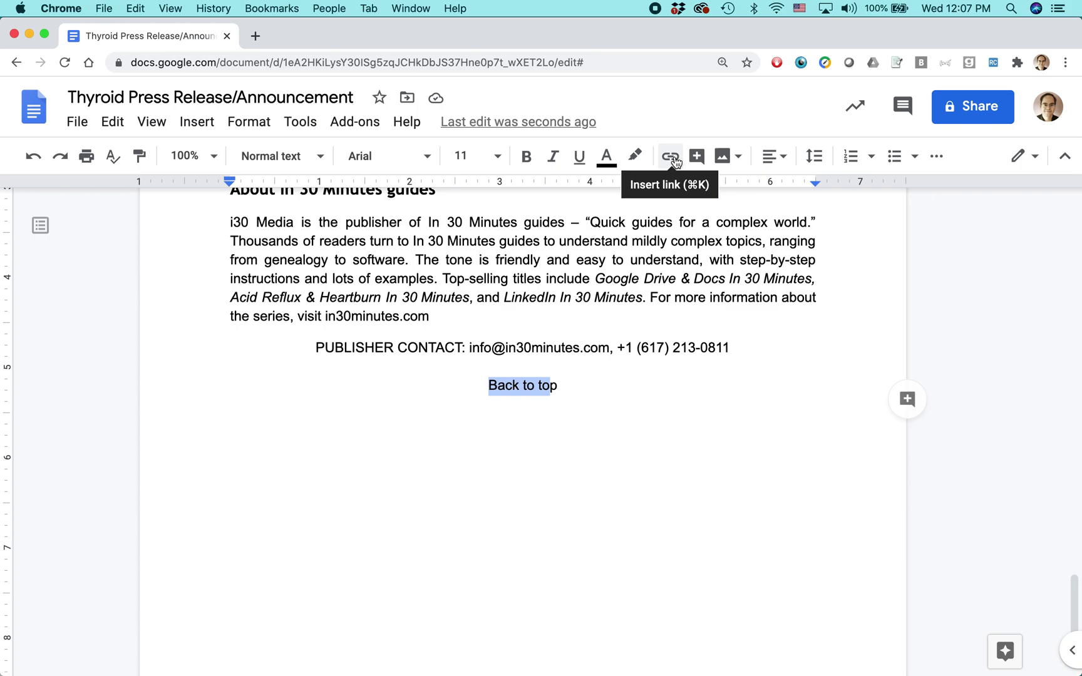
pyautogui.click(197, 124)
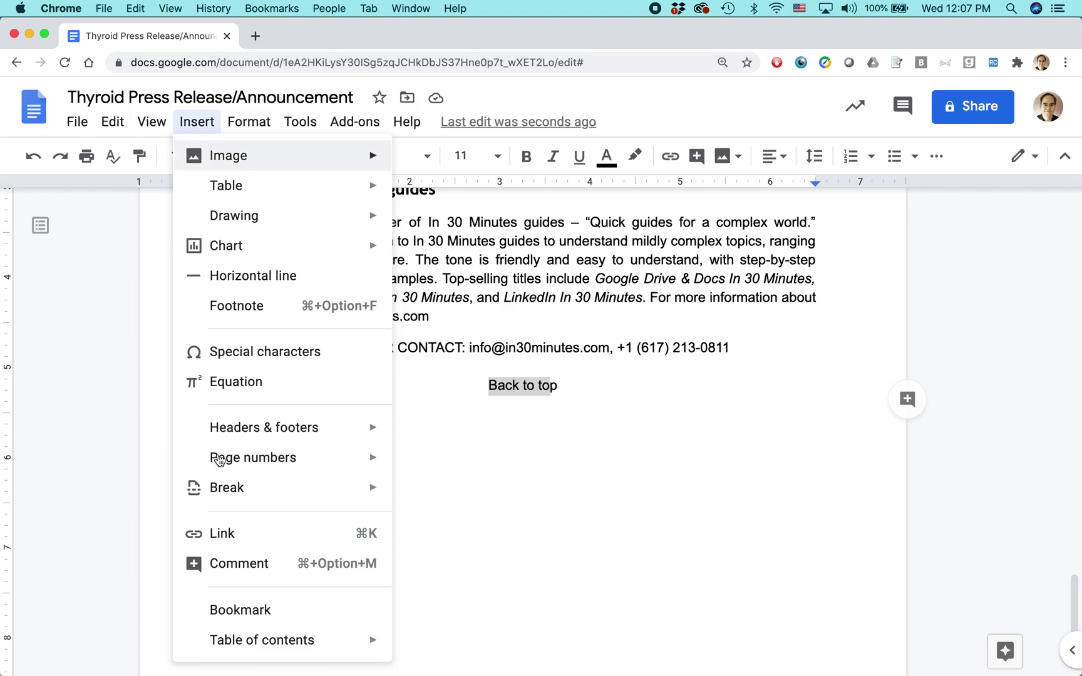
# Link the 'Back to top' text to the 'Newton, Mass., June 23' bookmark
pyautogui.click(273, 536)
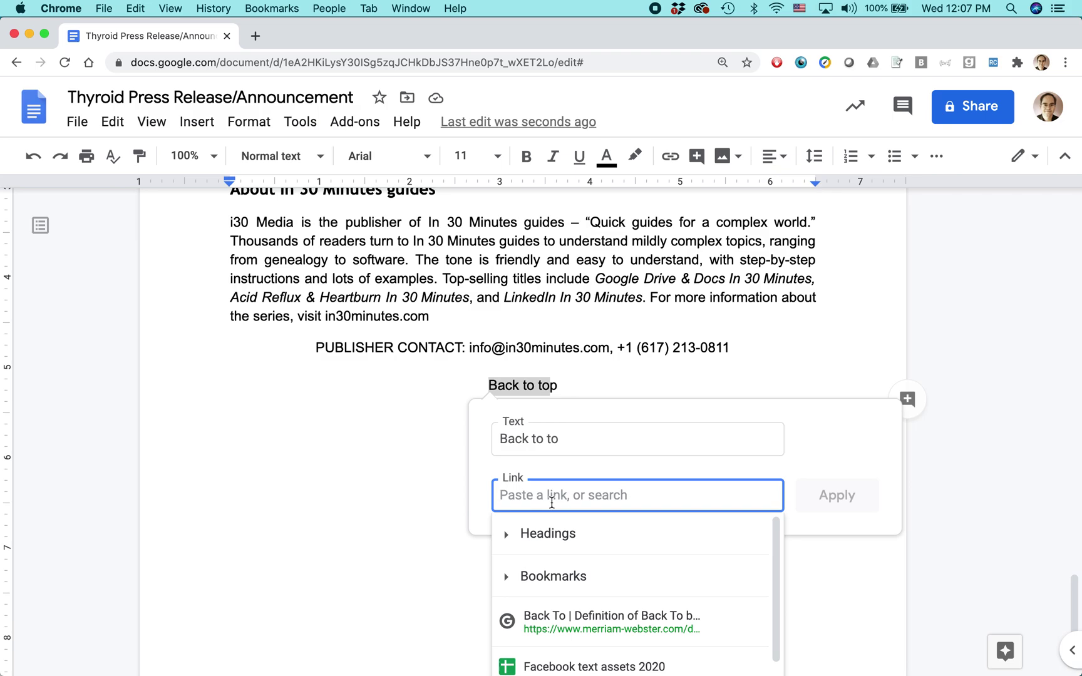
pyautogui.click(506, 576)
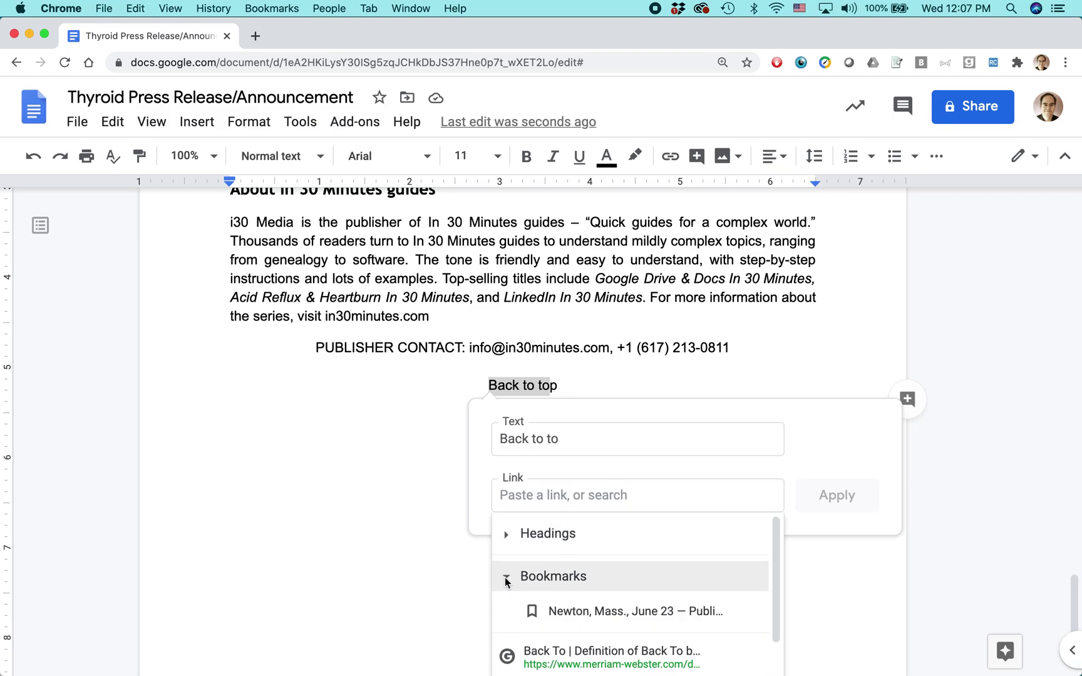
pyautogui.click(598, 612)
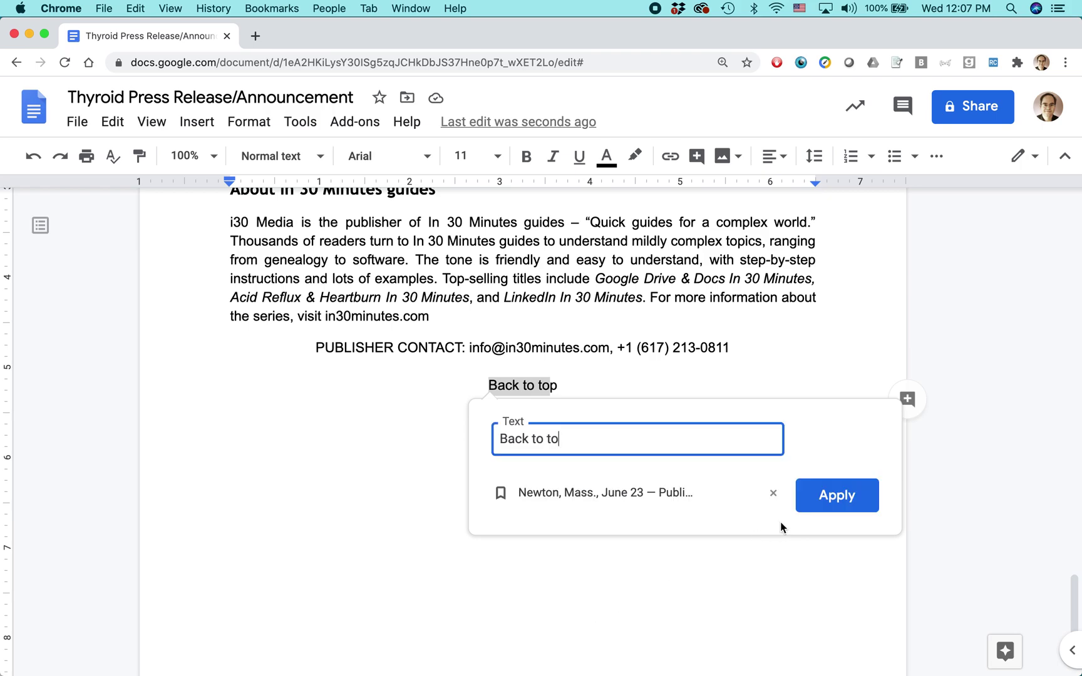
pyautogui.click(834, 498)
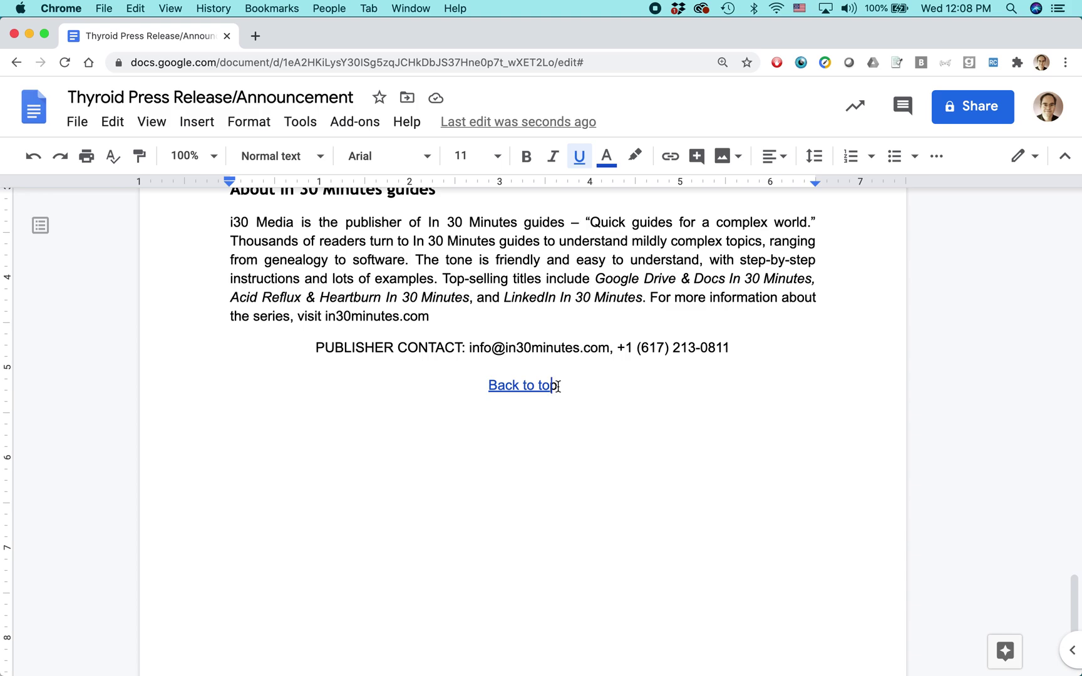
pyautogui.click(516, 386)
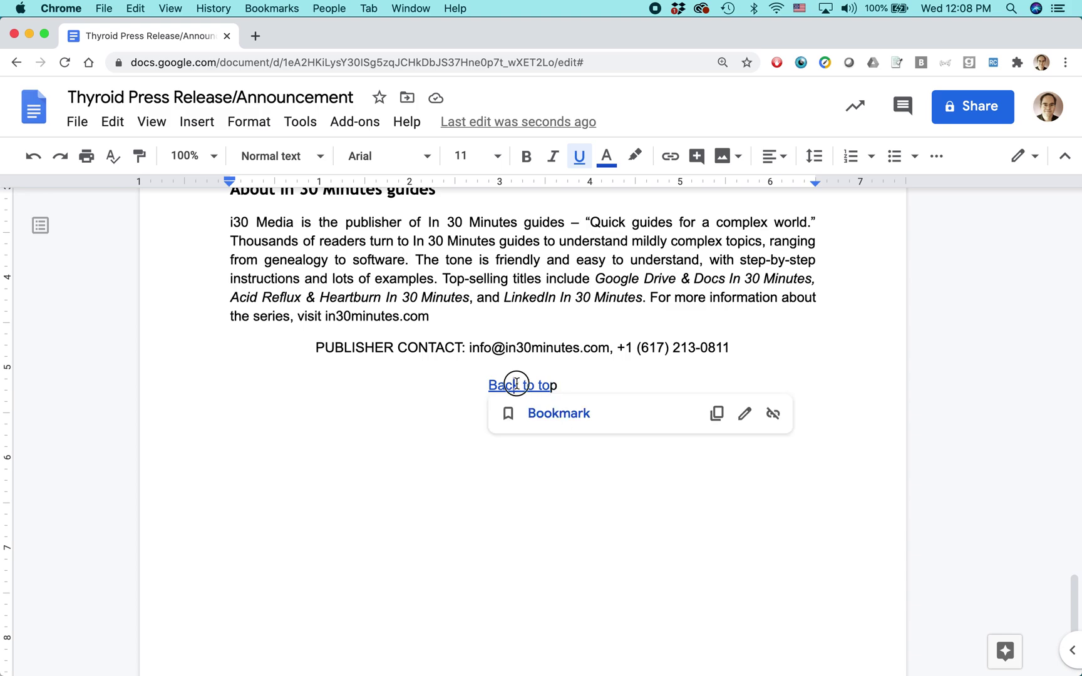
# Follow the 'Back to top' link to jump to the bookmarked 'Newton, Mass., June 23' paragraph
pyautogui.click(549, 415)
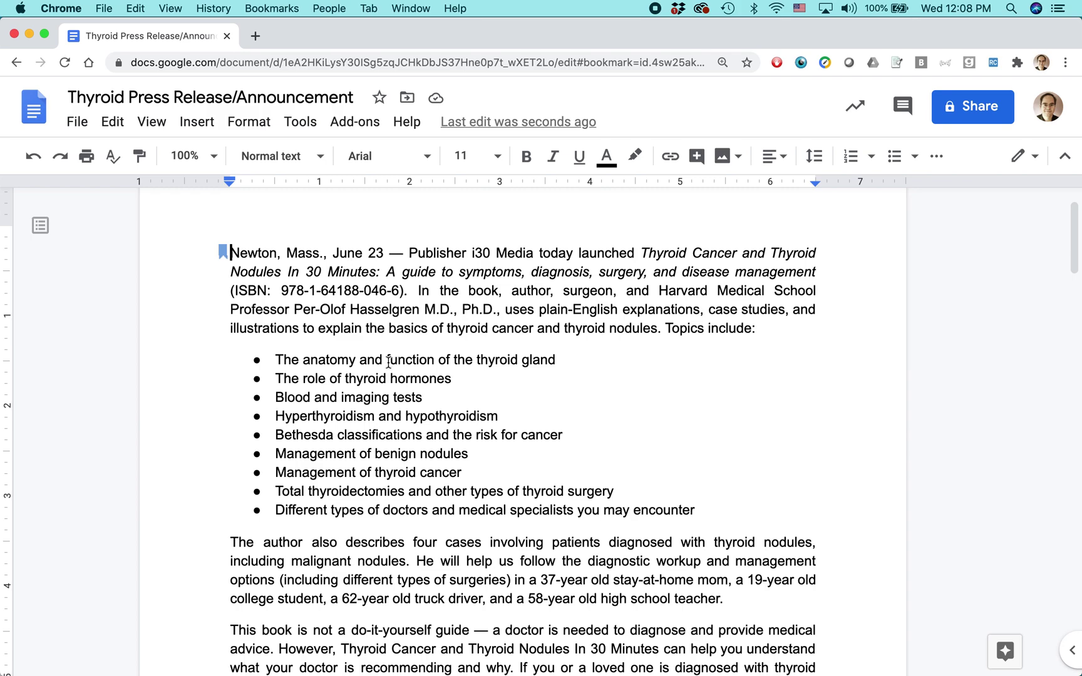
pyautogui.press('super+Tab')
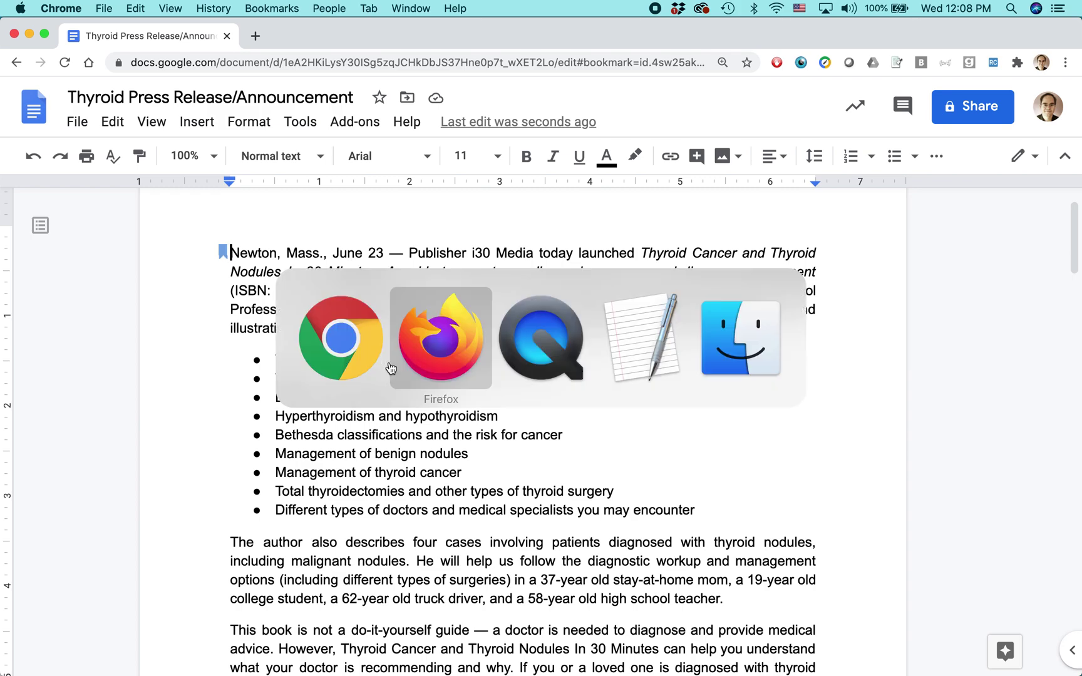
# Return to Firefox showing the googledrive.in30minutes.com book website
pyautogui.click(390, 368)
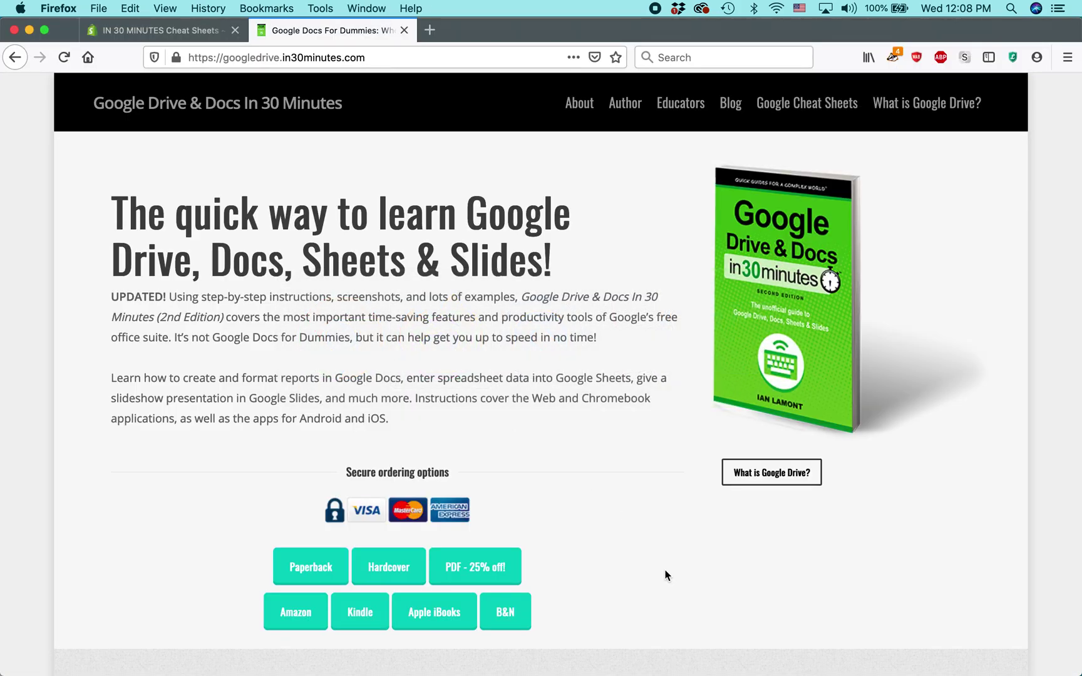